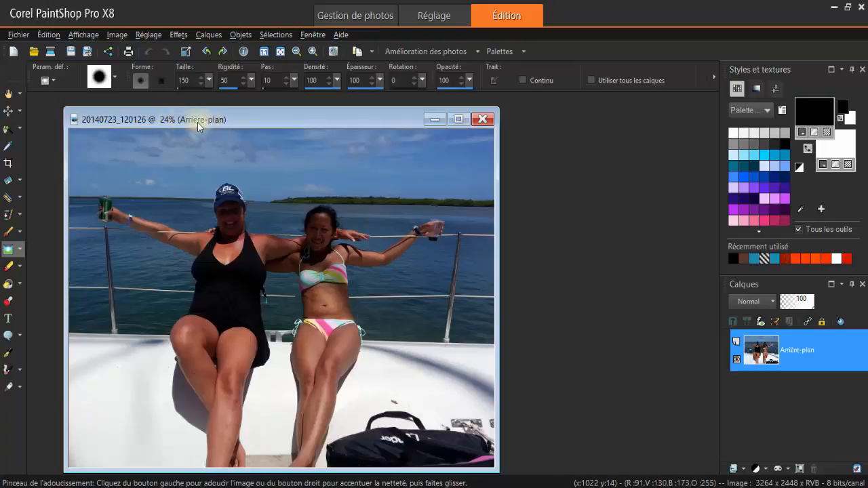
# Step: Resize the photo to 50 percent of its width and height, keeping the proportions locked
pyautogui.click(117, 35)
pyautogui.click(167, 99)
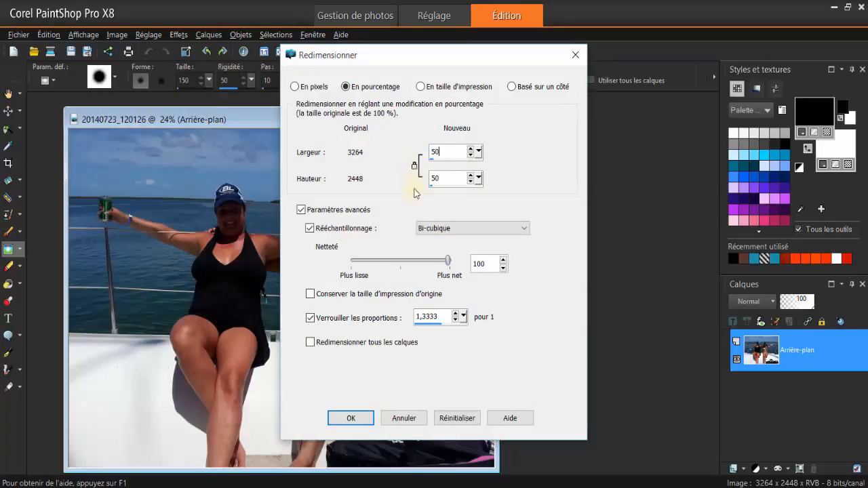
pyautogui.click(355, 419)
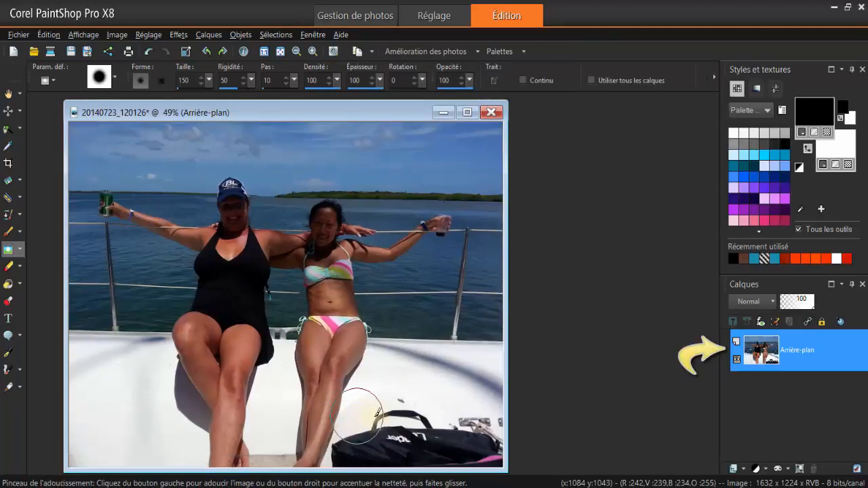
# Step: Convert the background (Arrière-plan) into a regular raster layer and duplicate it
pyautogui.rightClick(807, 356)
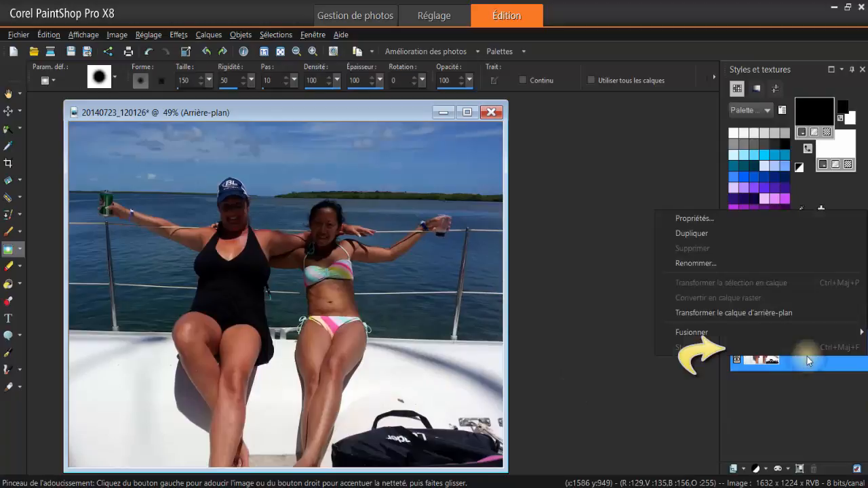
pyautogui.click(786, 313)
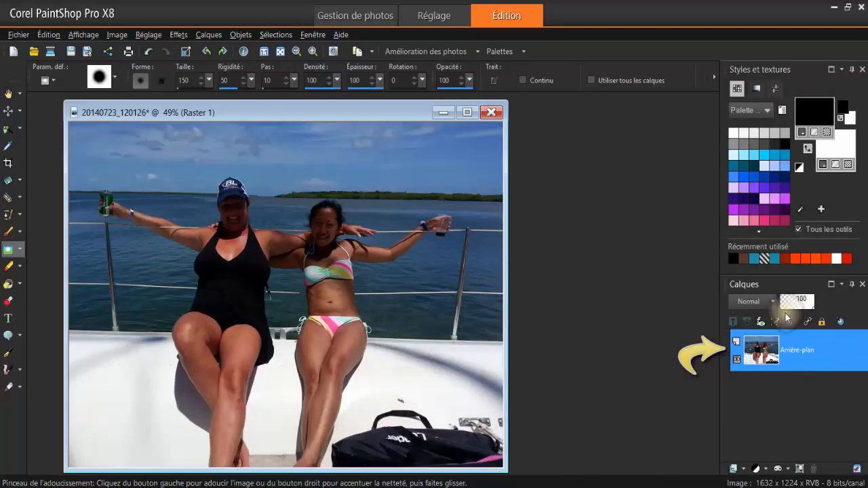
pyautogui.rightClick(800, 351)
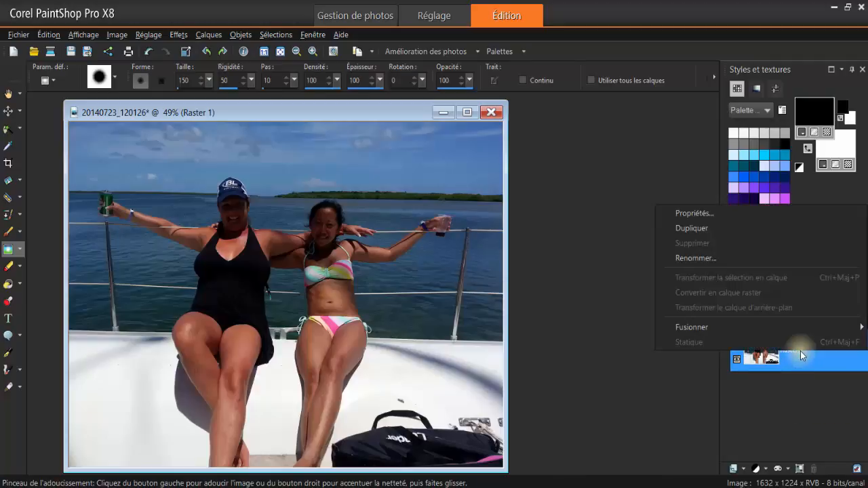
pyautogui.click(726, 232)
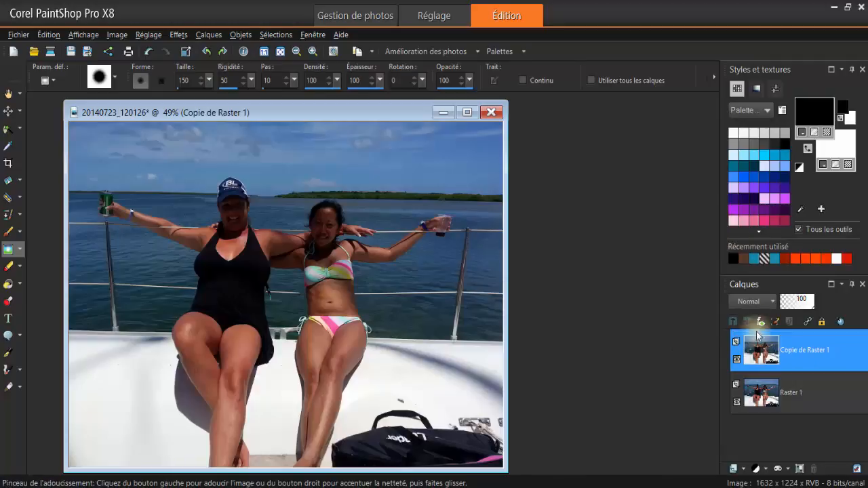
# Step: Hide the duplicate layer Copie de Raster 1 and make Raster 1 the active layer
pyautogui.click(736, 360)
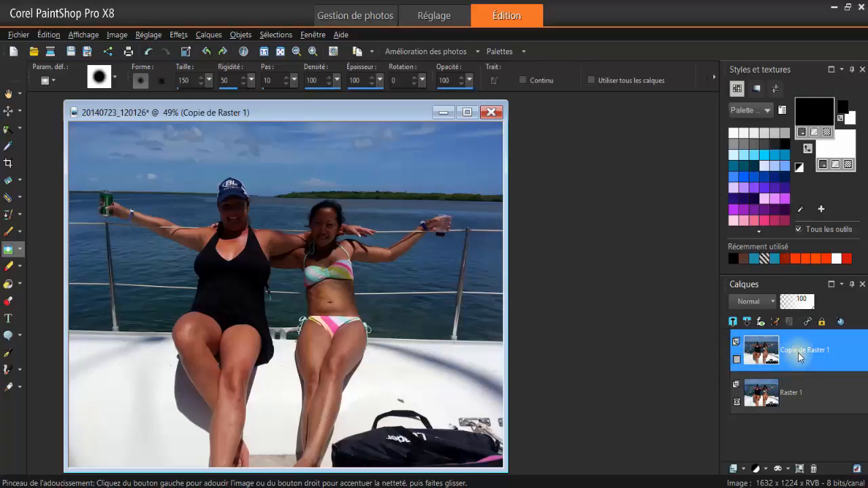
pyautogui.click(815, 392)
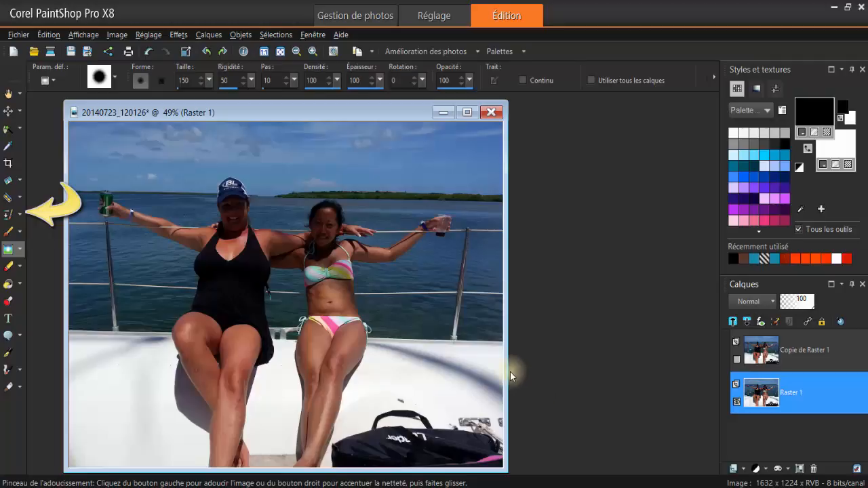
# Step: Set up the Clone brush with a size of 60 and a hardness (Rigidité) of 50
pyautogui.click(11, 216)
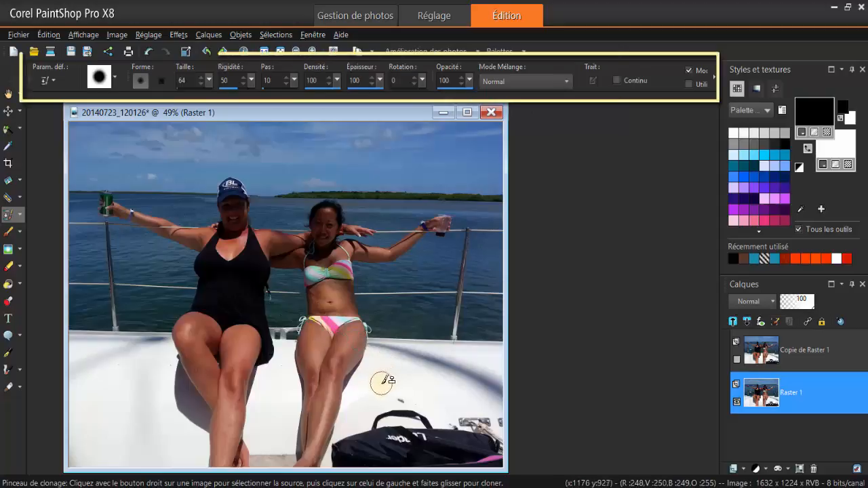
pyautogui.click(201, 84)
pyautogui.click(201, 84)
pyautogui.click(202, 84)
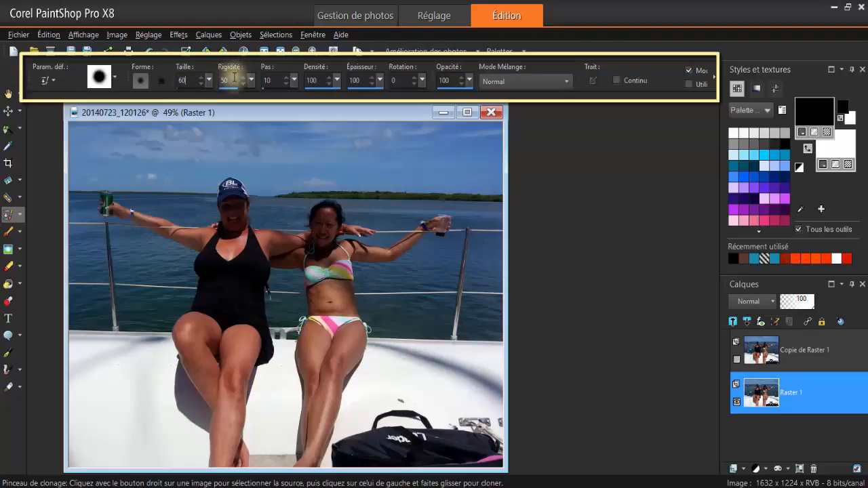
pyautogui.click(233, 80)
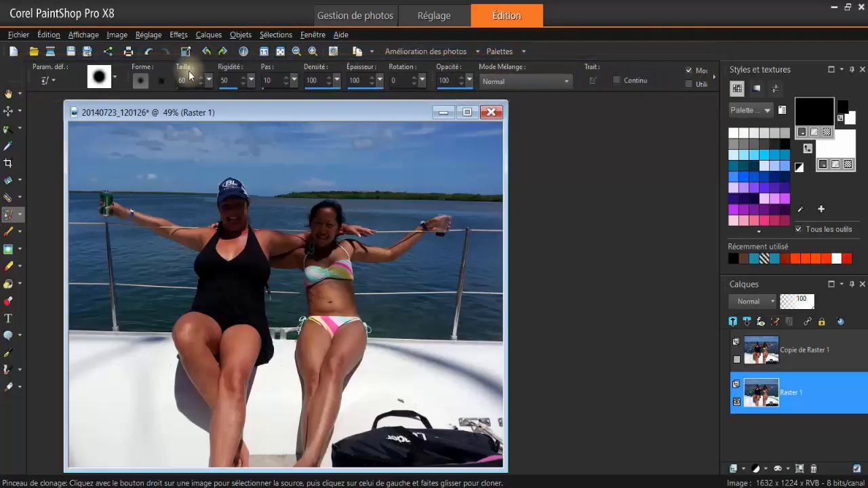
# Step: Clone clean white deck over the middle of the black bag and its handle, undoing the stray stroke over its left end
pyautogui.scroll(1, 465, 364)
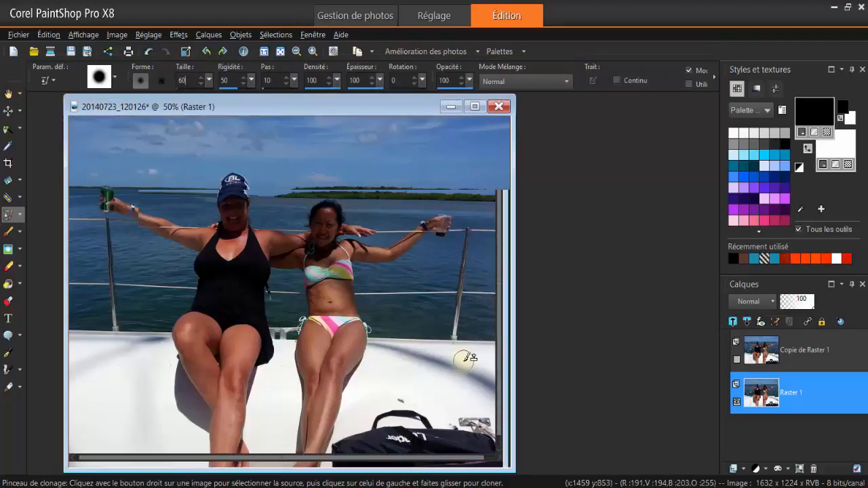
pyautogui.scroll(2, 465, 364)
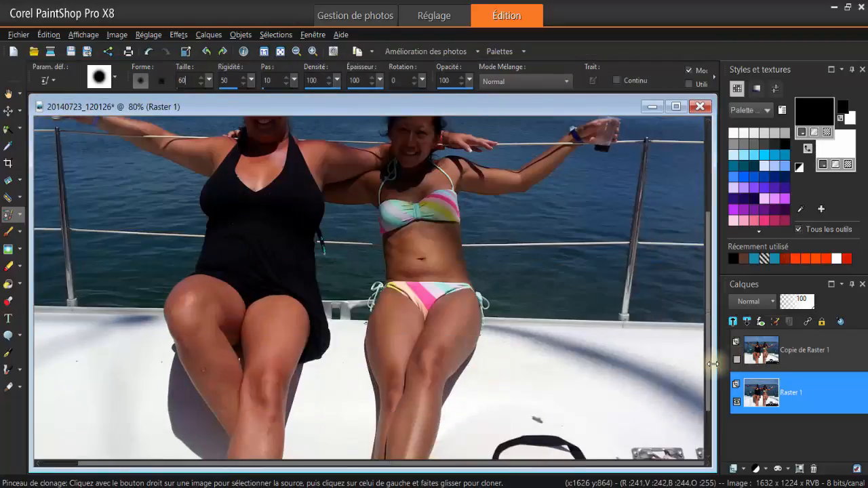
pyautogui.moveTo(706, 369); pyautogui.dragTo(706, 413)
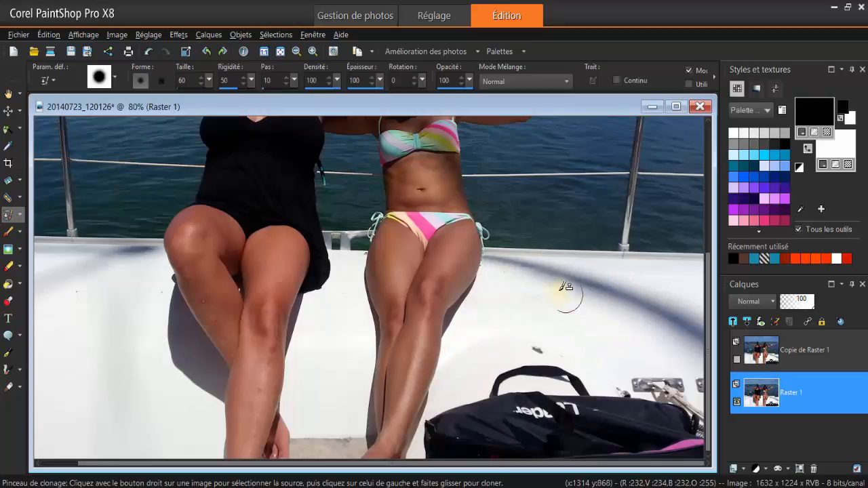
pyautogui.rightClick(481, 340)
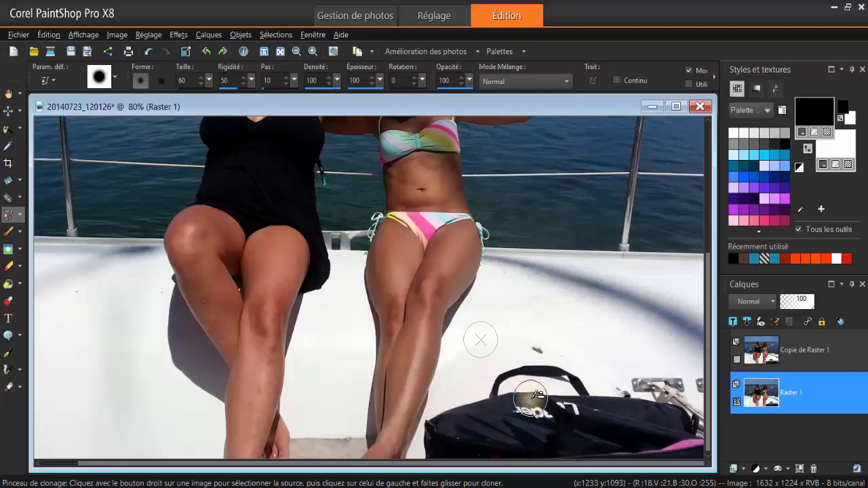
pyautogui.moveTo(531, 396)
pyautogui.mouseDown()
pyautogui.moveTo(503, 403)
pyautogui.moveTo(506, 392)
pyautogui.moveTo(569, 373)
pyautogui.moveTo(584, 377)
pyautogui.moveTo(585, 397)
pyautogui.moveTo(575, 406)
pyautogui.moveTo(560, 359)
pyautogui.moveTo(545, 349)
pyautogui.moveTo(565, 349)
pyautogui.moveTo(539, 351)
pyautogui.moveTo(534, 382)
pyautogui.mouseUp()
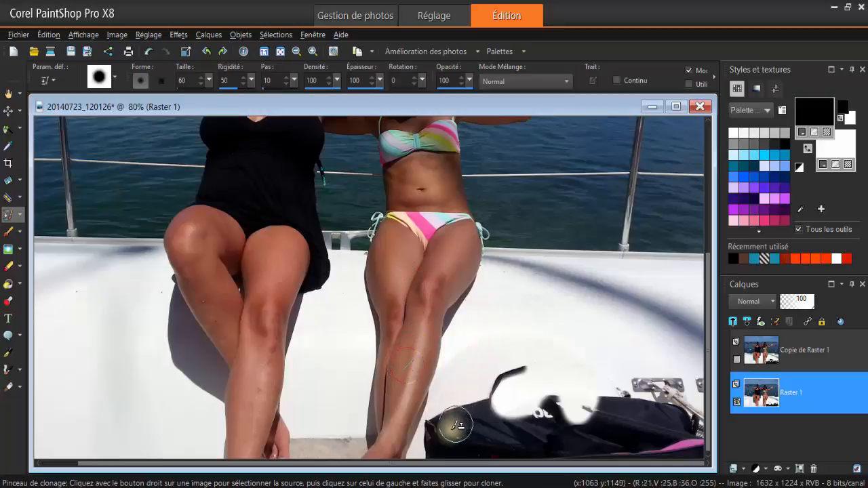
pyautogui.moveTo(454, 431)
pyautogui.mouseDown()
pyautogui.moveTo(501, 428)
pyautogui.moveTo(423, 428)
pyautogui.moveTo(503, 431)
pyautogui.moveTo(450, 422)
pyautogui.moveTo(509, 413)
pyautogui.moveTo(469, 405)
pyautogui.moveTo(514, 396)
pyautogui.moveTo(455, 379)
pyautogui.moveTo(505, 368)
pyautogui.moveTo(452, 364)
pyautogui.moveTo(500, 357)
pyautogui.moveTo(453, 349)
pyautogui.moveTo(503, 336)
pyautogui.moveTo(450, 328)
pyautogui.moveTo(509, 310)
pyautogui.moveTo(447, 304)
pyautogui.moveTo(522, 283)
pyautogui.moveTo(447, 276)
pyautogui.mouseUp()
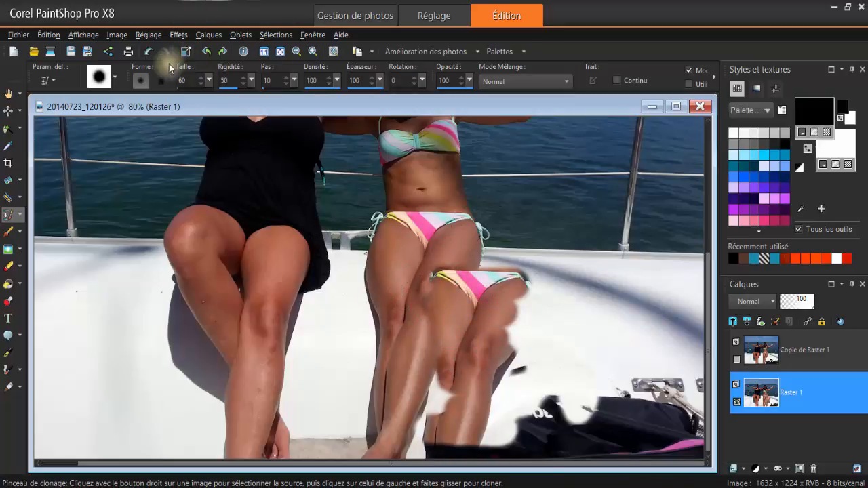
pyautogui.click(147, 53)
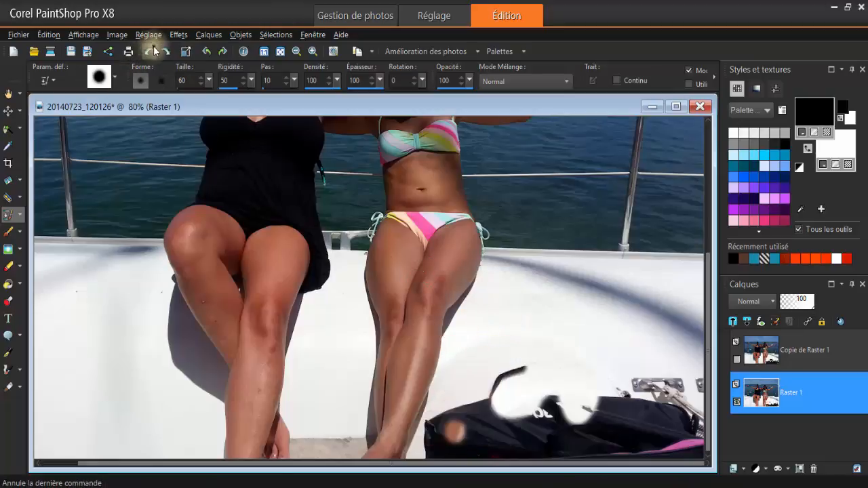
# Step: Clone clean deck from above the bag over its right half and the metal fittings beside it
pyautogui.rightClick(428, 305)
pyautogui.moveTo(505, 363)
pyautogui.mouseDown()
pyautogui.moveTo(555, 391)
pyautogui.moveTo(564, 380)
pyautogui.moveTo(627, 378)
pyautogui.moveTo(617, 393)
pyautogui.moveTo(651, 381)
pyautogui.moveTo(676, 388)
pyautogui.mouseUp()
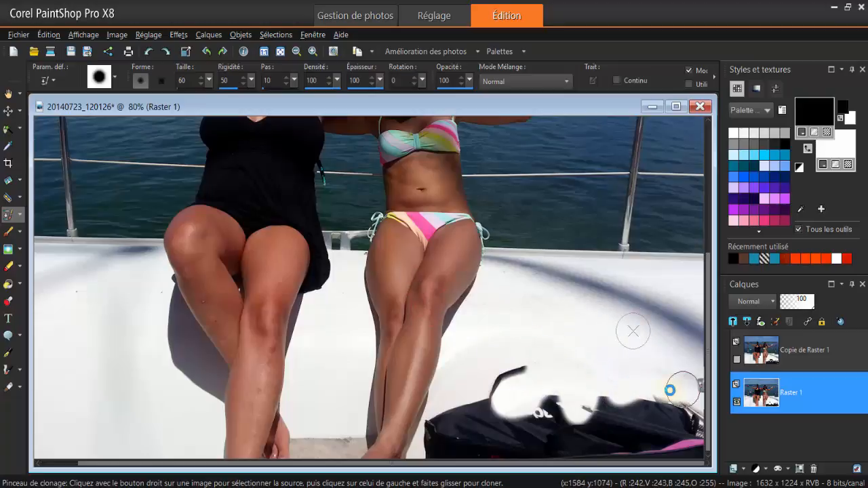
pyautogui.moveTo(664, 387)
pyautogui.mouseDown()
pyautogui.moveTo(646, 407)
pyautogui.moveTo(659, 402)
pyautogui.moveTo(679, 422)
pyautogui.moveTo(691, 426)
pyautogui.moveTo(681, 411)
pyautogui.moveTo(700, 422)
pyautogui.moveTo(685, 450)
pyautogui.moveTo(664, 445)
pyautogui.moveTo(643, 401)
pyautogui.moveTo(597, 407)
pyautogui.moveTo(647, 422)
pyautogui.moveTo(631, 440)
pyautogui.moveTo(680, 434)
pyautogui.moveTo(681, 446)
pyautogui.moveTo(700, 453)
pyautogui.moveTo(694, 460)
pyautogui.moveTo(645, 449)
pyautogui.moveTo(602, 418)
pyautogui.moveTo(600, 436)
pyautogui.moveTo(587, 406)
pyautogui.moveTo(577, 403)
pyautogui.moveTo(574, 416)
pyautogui.moveTo(593, 429)
pyautogui.moveTo(603, 422)
pyautogui.moveTo(625, 446)
pyautogui.moveTo(678, 457)
pyautogui.moveTo(548, 409)
pyautogui.moveTo(557, 404)
pyautogui.moveTo(548, 406)
pyautogui.moveTo(531, 369)
pyautogui.moveTo(556, 399)
pyautogui.moveTo(600, 422)
pyautogui.moveTo(613, 454)
pyautogui.moveTo(599, 445)
pyautogui.moveTo(596, 387)
pyautogui.mouseUp()
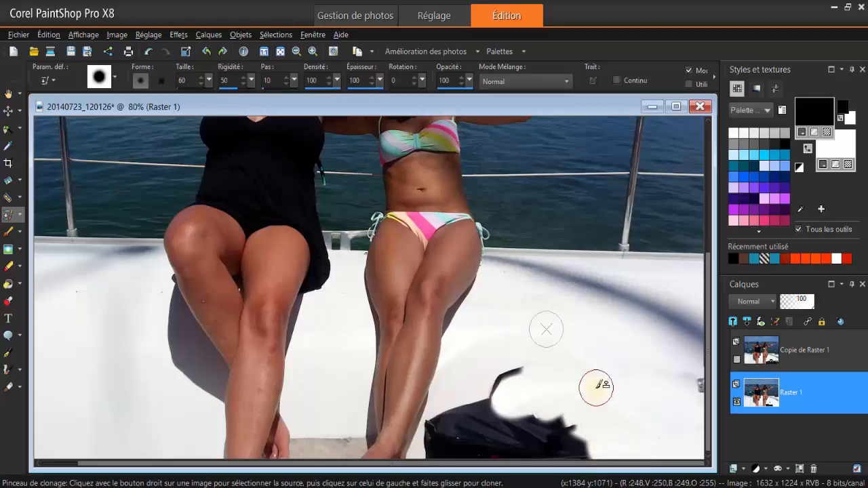
# Step: Clone away the remaining left part of the bag from a new deck source and touch up leftover marks on the deck
pyautogui.rightClick(604, 392)
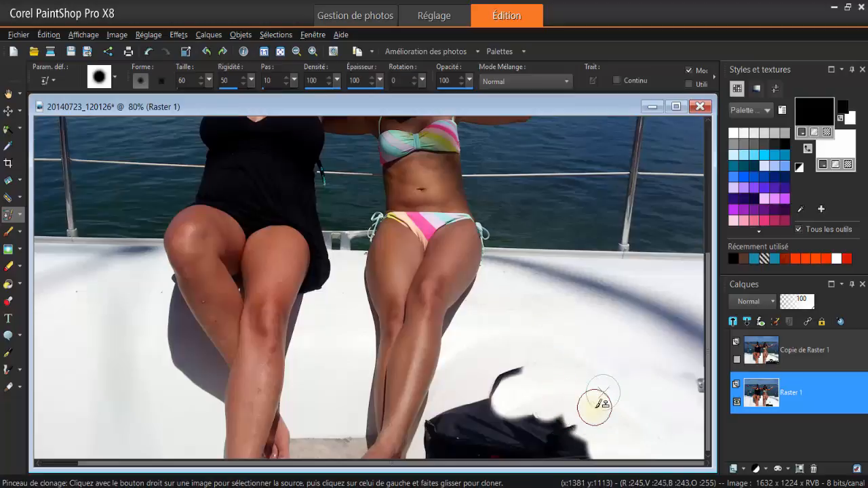
pyautogui.moveTo(583, 445)
pyautogui.mouseDown()
pyautogui.moveTo(544, 447)
pyautogui.moveTo(585, 434)
pyautogui.moveTo(544, 423)
pyautogui.moveTo(522, 373)
pyautogui.moveTo(498, 390)
pyautogui.moveTo(484, 425)
pyautogui.moveTo(509, 440)
pyautogui.moveTo(530, 427)
pyautogui.moveTo(508, 425)
pyautogui.moveTo(531, 454)
pyautogui.moveTo(472, 460)
pyautogui.moveTo(483, 406)
pyautogui.moveTo(455, 422)
pyautogui.moveTo(446, 417)
pyautogui.moveTo(453, 443)
pyautogui.moveTo(476, 453)
pyautogui.moveTo(466, 463)
pyautogui.moveTo(452, 452)
pyautogui.moveTo(472, 430)
pyautogui.mouseUp()
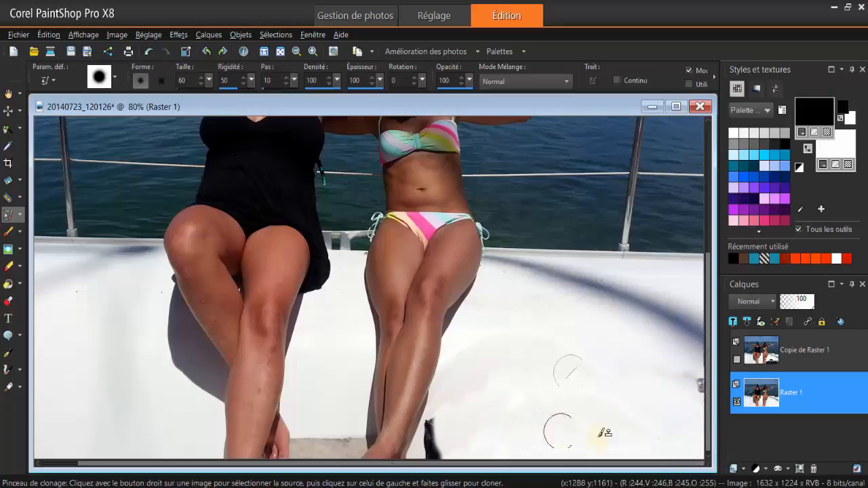
pyautogui.moveTo(440, 434); pyautogui.dragTo(441, 454)
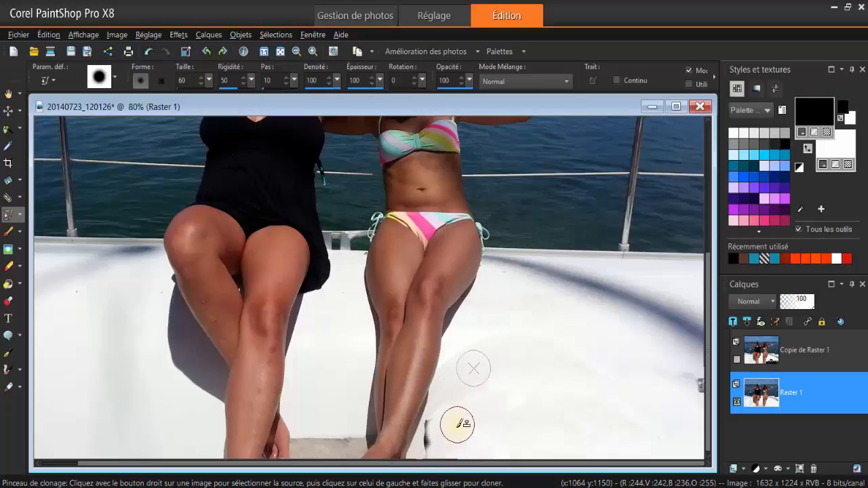
pyautogui.moveTo(470, 424); pyautogui.dragTo(503, 434)
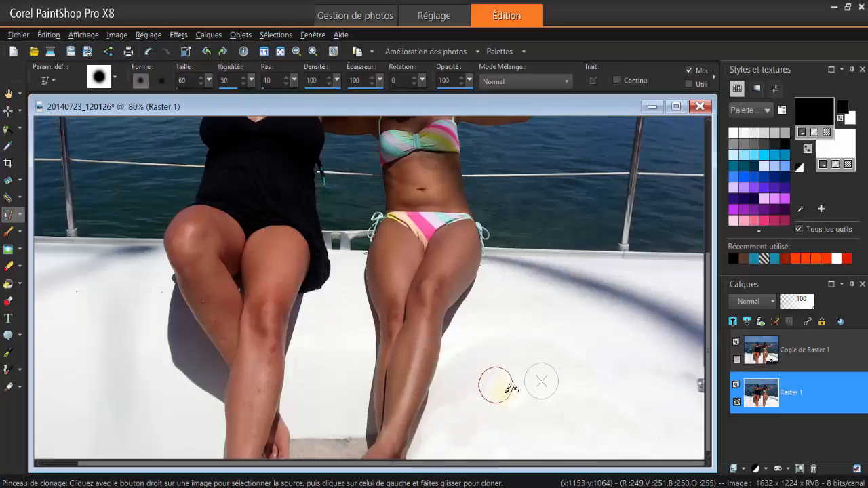
pyautogui.rightClick(575, 390)
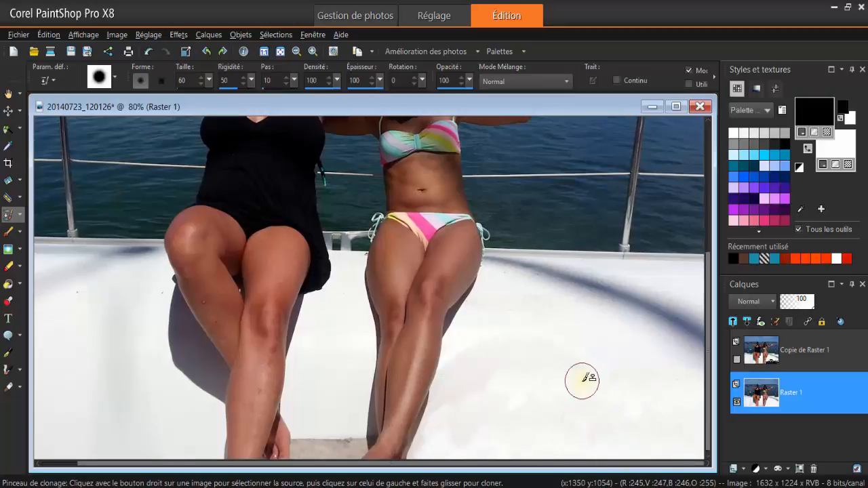
# Step: Set up the Soften brush (Adoucir) with a hardness of 70 for the retouched deck area
pyautogui.scroll(1, 587, 377)
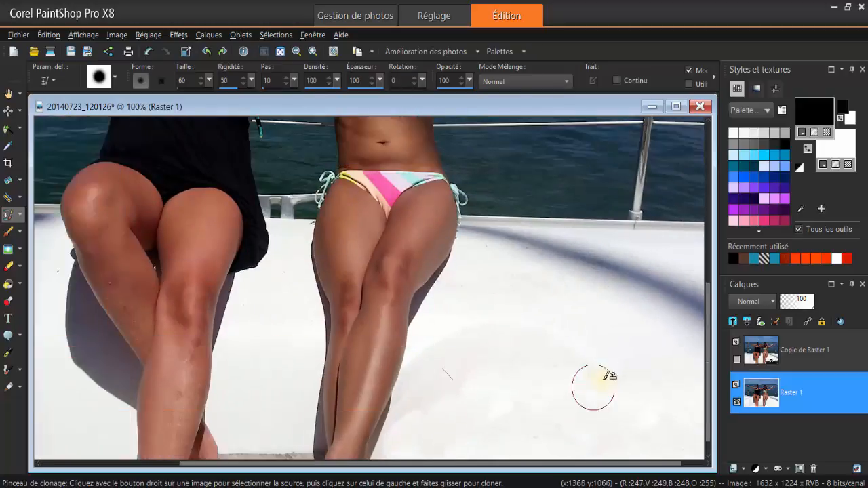
pyautogui.scroll(1, 609, 372)
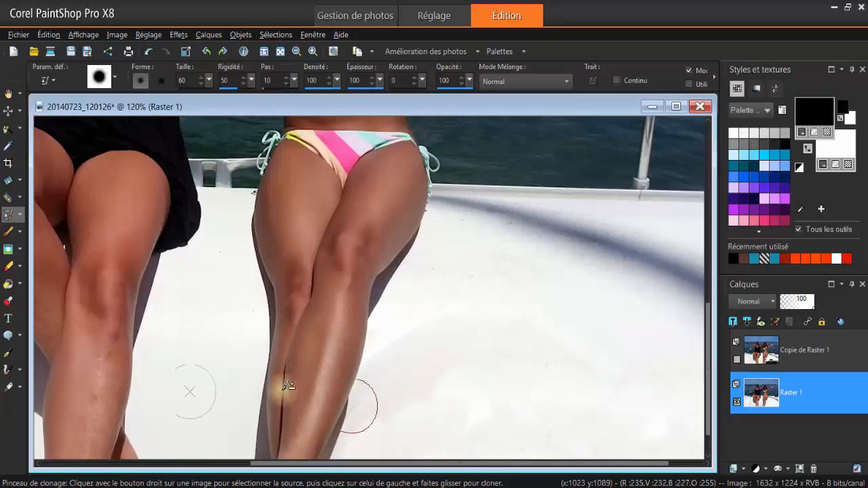
pyautogui.click(24, 251)
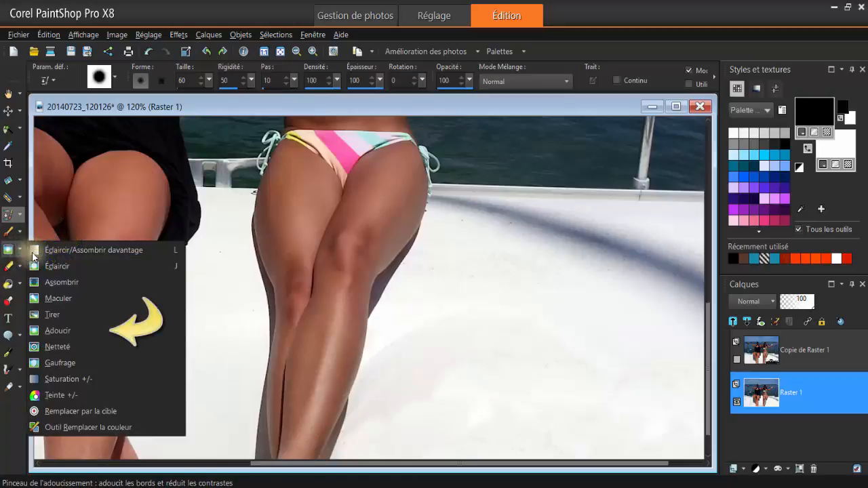
pyautogui.click(89, 331)
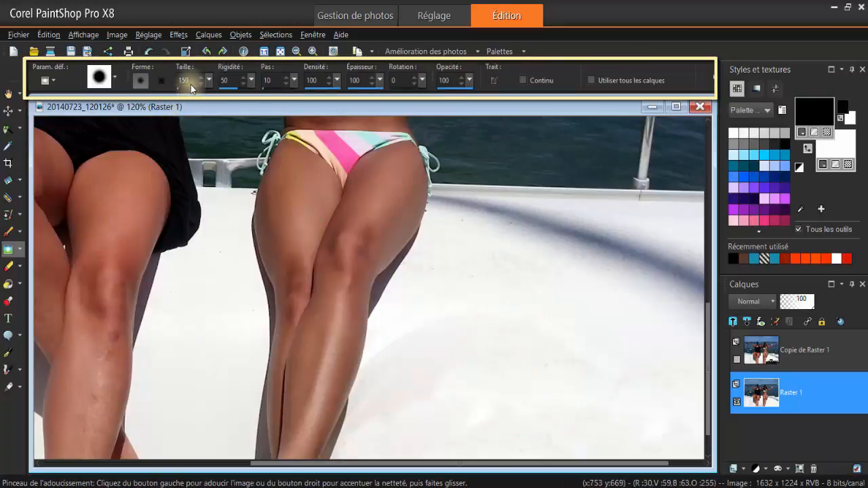
pyautogui.moveTo(246, 80); pyautogui.dragTo(247, 82)
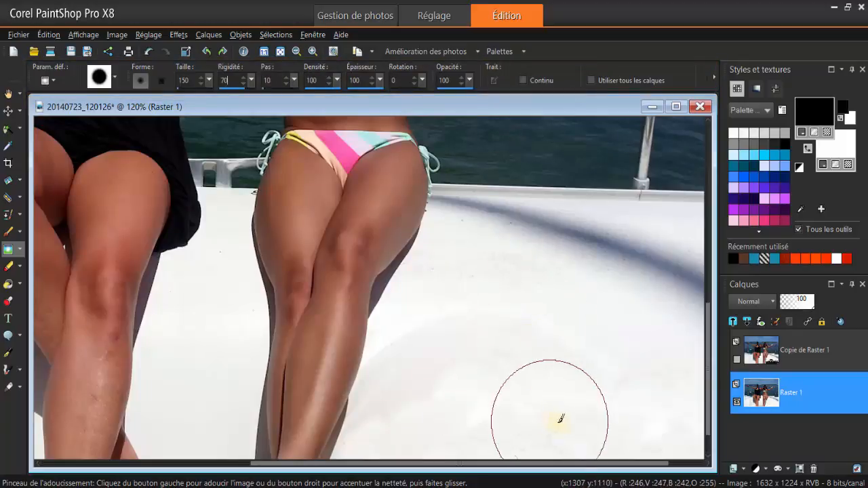
# Step: Soften the cloned patches on the white deck where the bag was removed
pyautogui.moveTo(547, 346)
pyautogui.mouseDown()
pyautogui.moveTo(479, 362)
pyautogui.moveTo(461, 421)
pyautogui.moveTo(479, 405)
pyautogui.moveTo(474, 377)
pyautogui.moveTo(430, 365)
pyautogui.moveTo(427, 390)
pyautogui.moveTo(391, 446)
pyautogui.moveTo(501, 451)
pyautogui.moveTo(647, 428)
pyautogui.moveTo(655, 409)
pyautogui.moveTo(692, 403)
pyautogui.moveTo(717, 476)
pyautogui.mouseUp()
pyautogui.moveTo(665, 464); pyautogui.dragTo(724, 464)
pyautogui.scroll(-4, 667, 423)
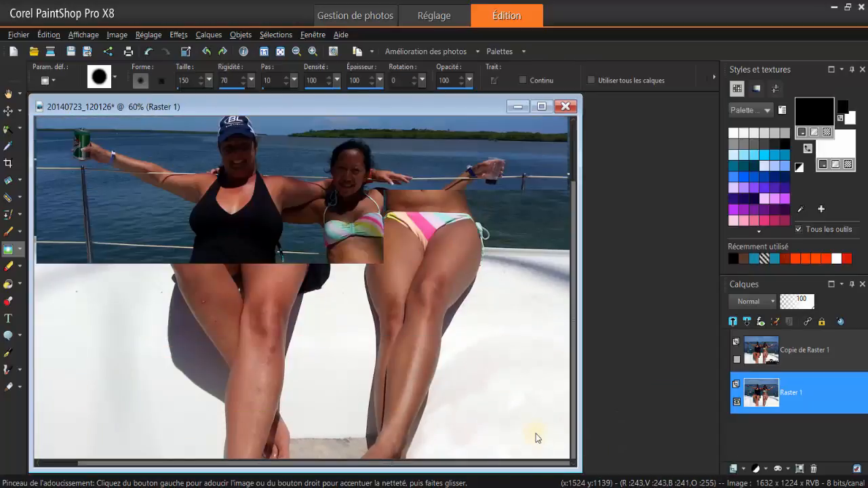
pyautogui.click(475, 451)
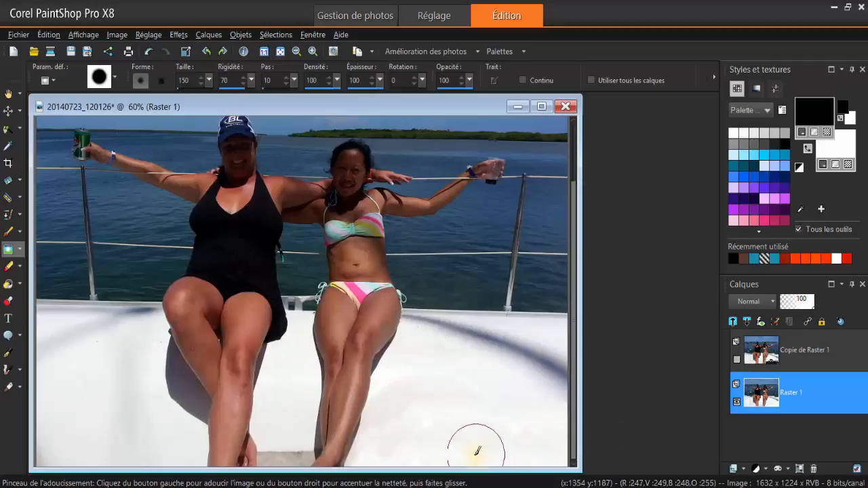
pyautogui.click(458, 413)
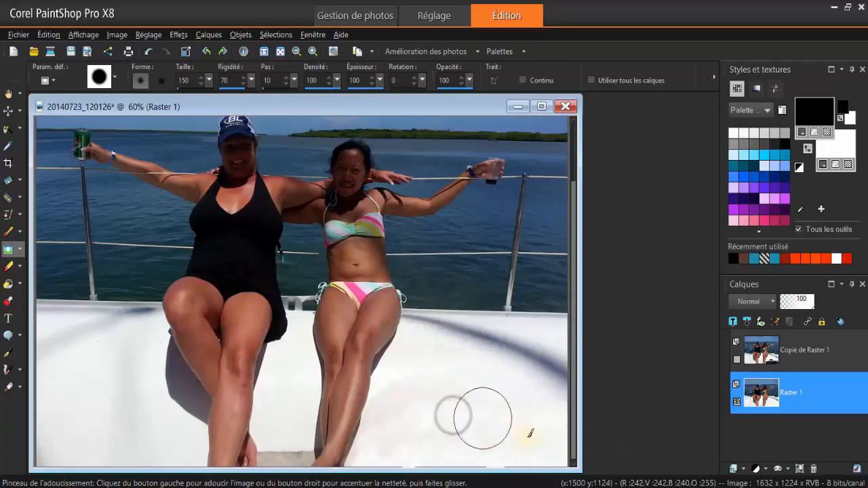
pyautogui.click(412, 458)
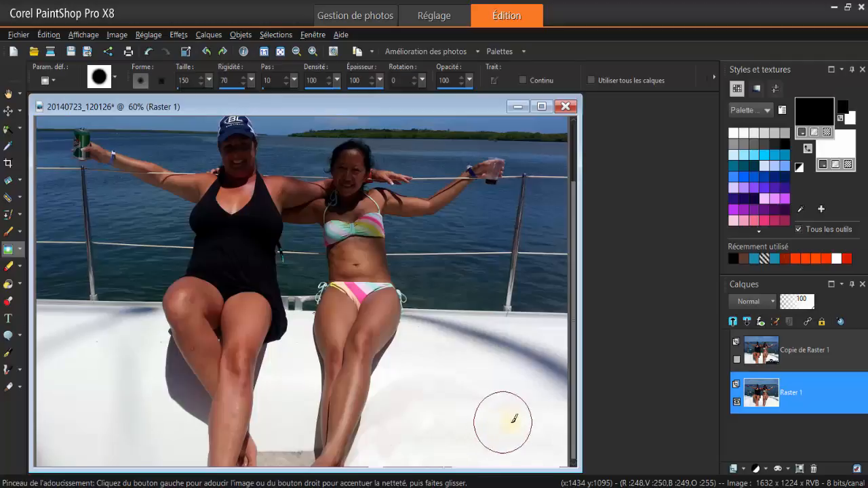
# Step: Switch to the Move tool, reposition the image window and toggle Copie de Raster 1's visibility to compare before and after
pyautogui.scroll(-1, 509, 419)
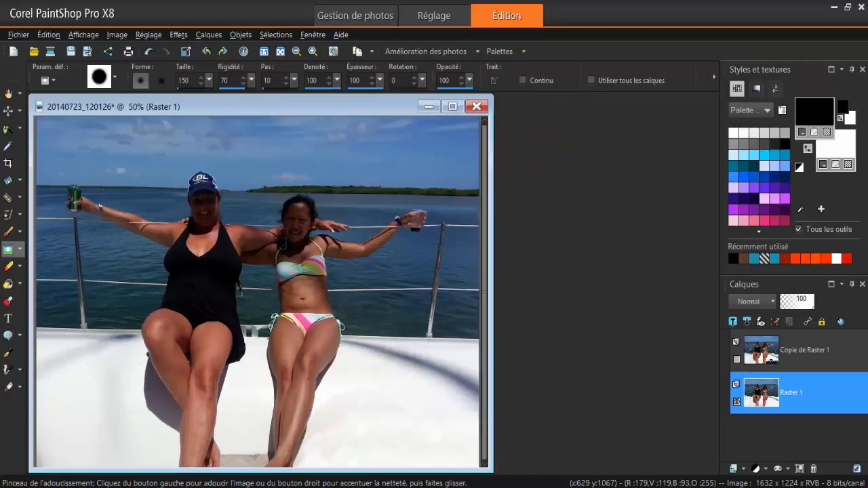
pyautogui.click(8, 111)
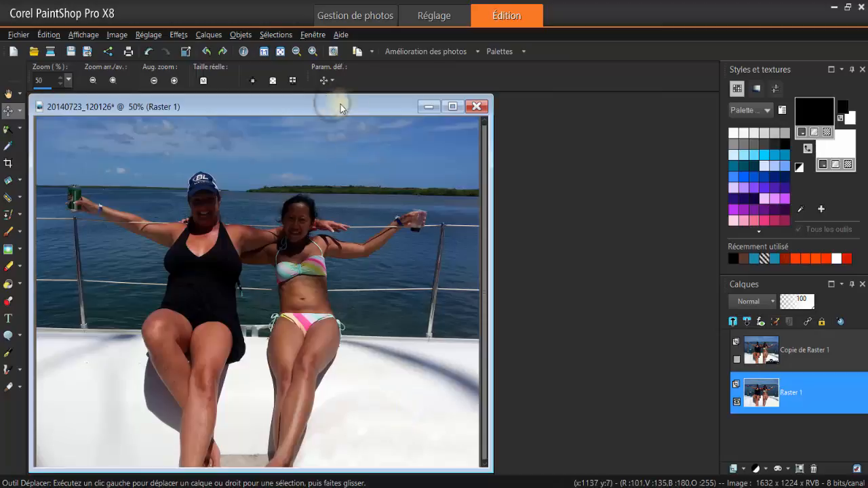
pyautogui.moveTo(341, 107); pyautogui.dragTo(392, 106)
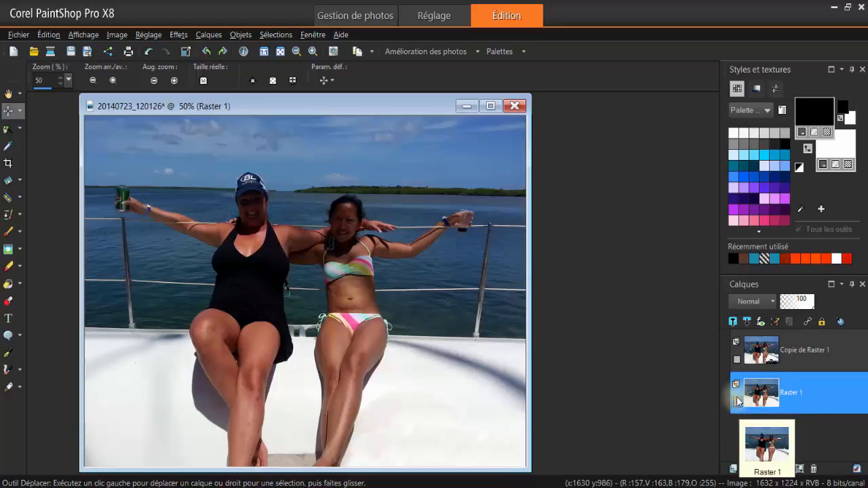
pyautogui.click(737, 359)
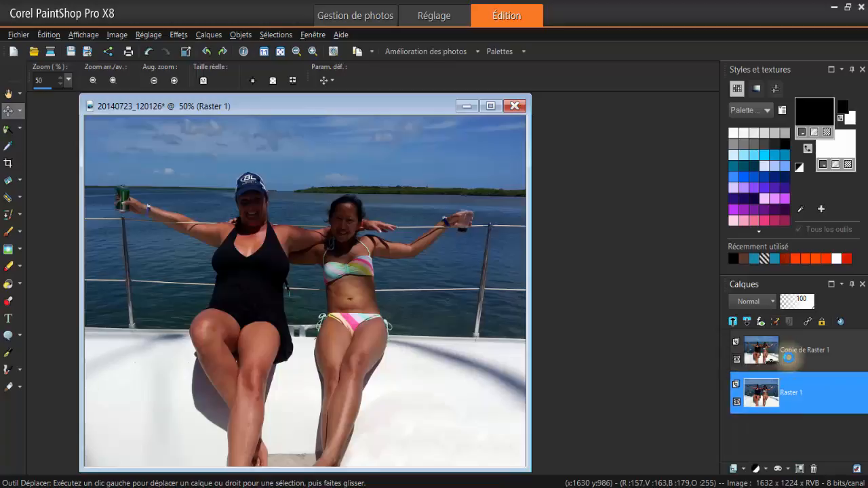
pyautogui.click(735, 362)
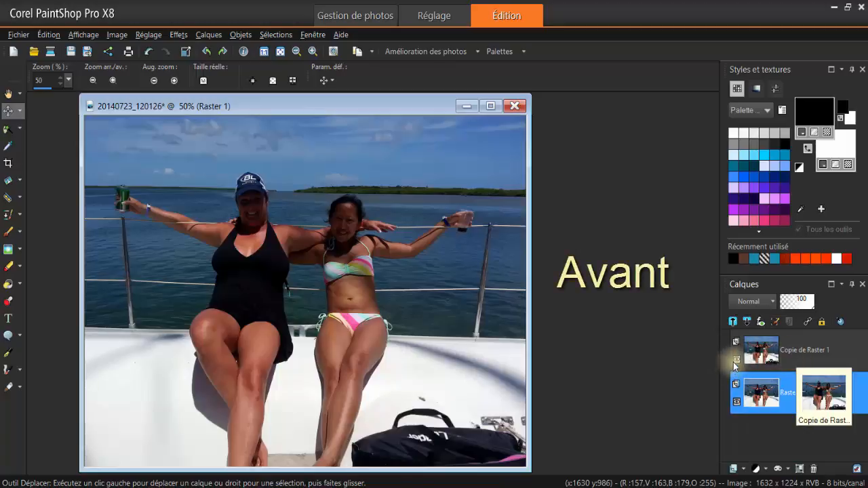